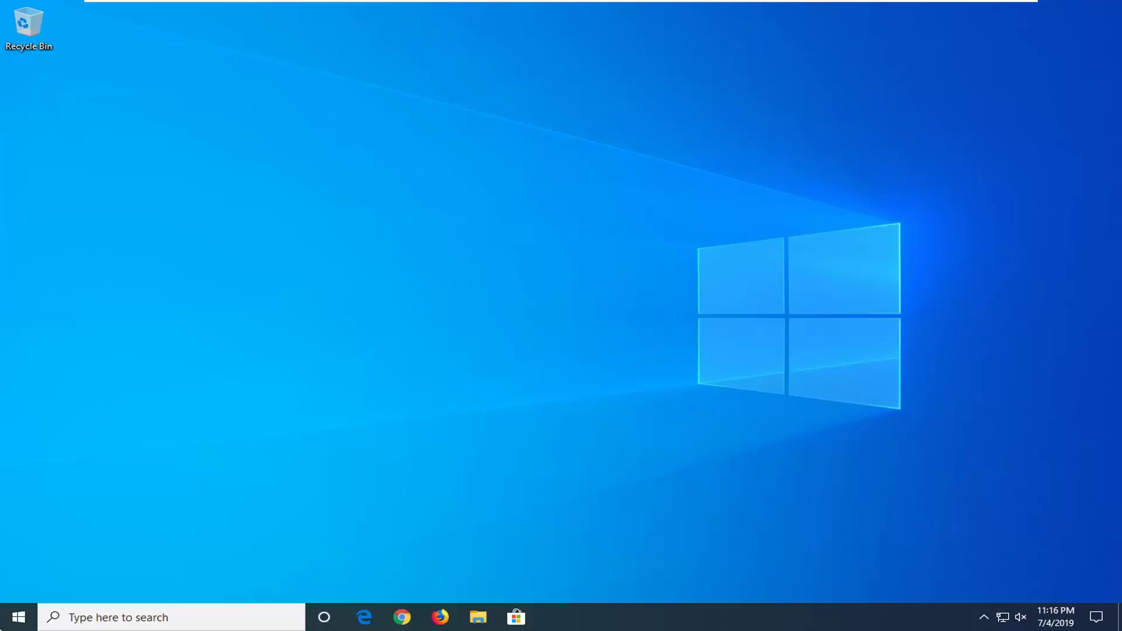
Search the Start menu for 'services' and launch the Services app
left_click(10, 626)
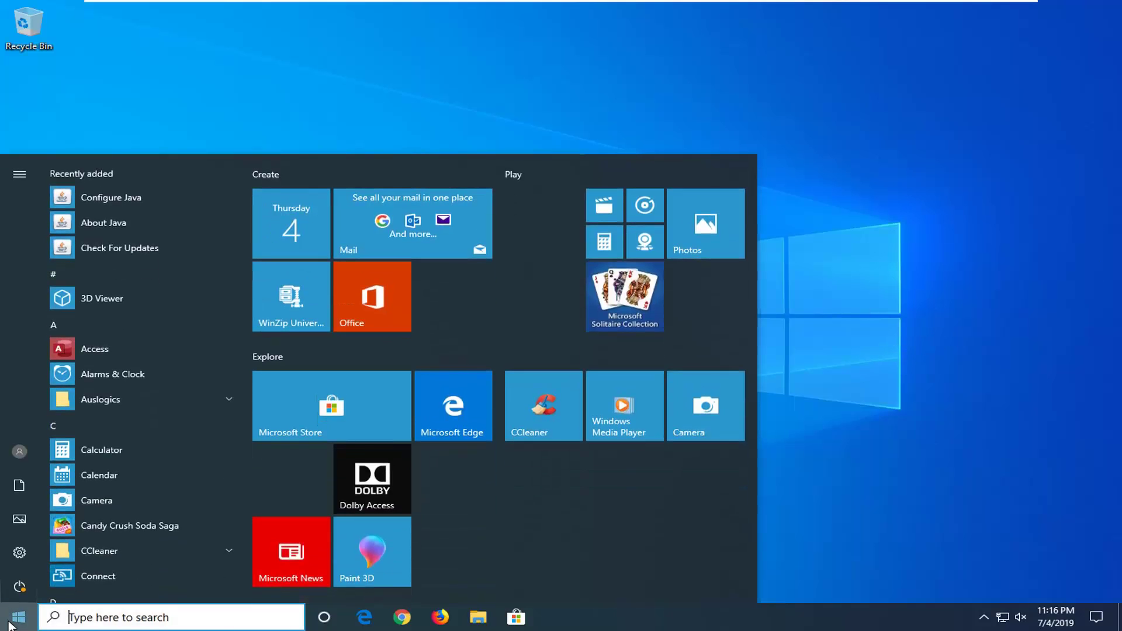
type("services")
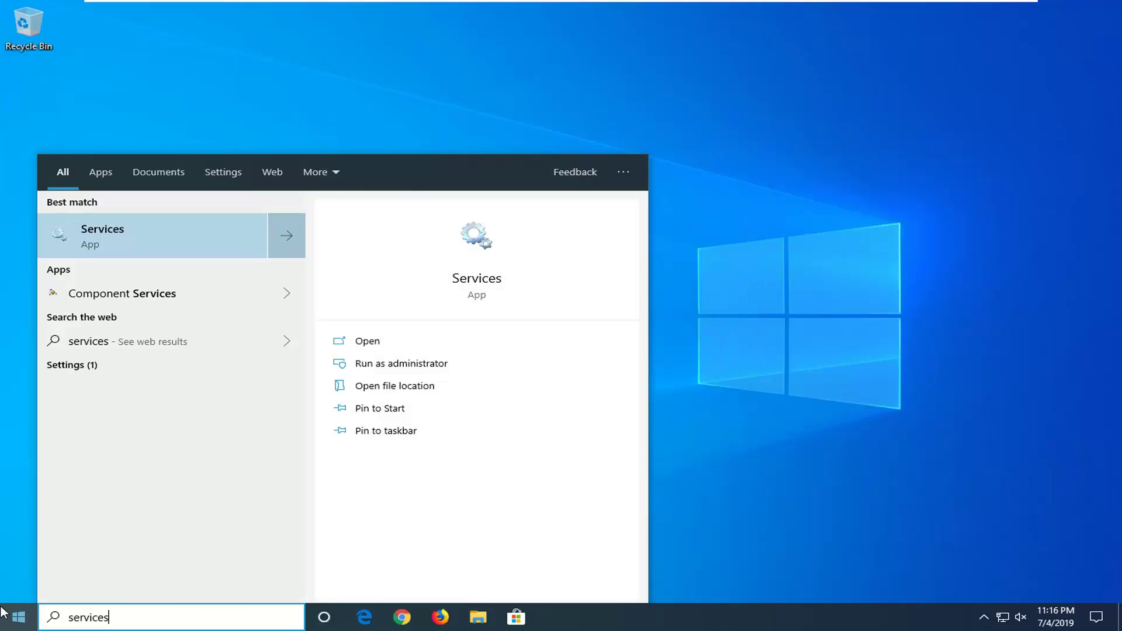
left_click(118, 235)
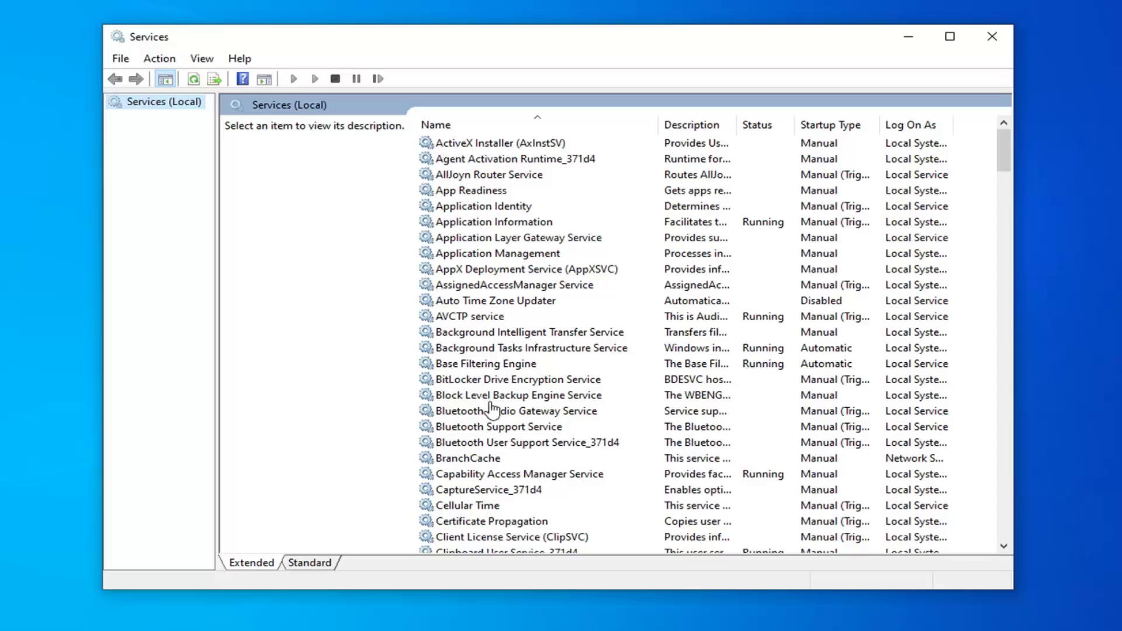
Set Function Discovery Provider Host to Automatic startup and start it so it shows Running
left_click(500, 386)
scroll(500, 393, "down", 18)
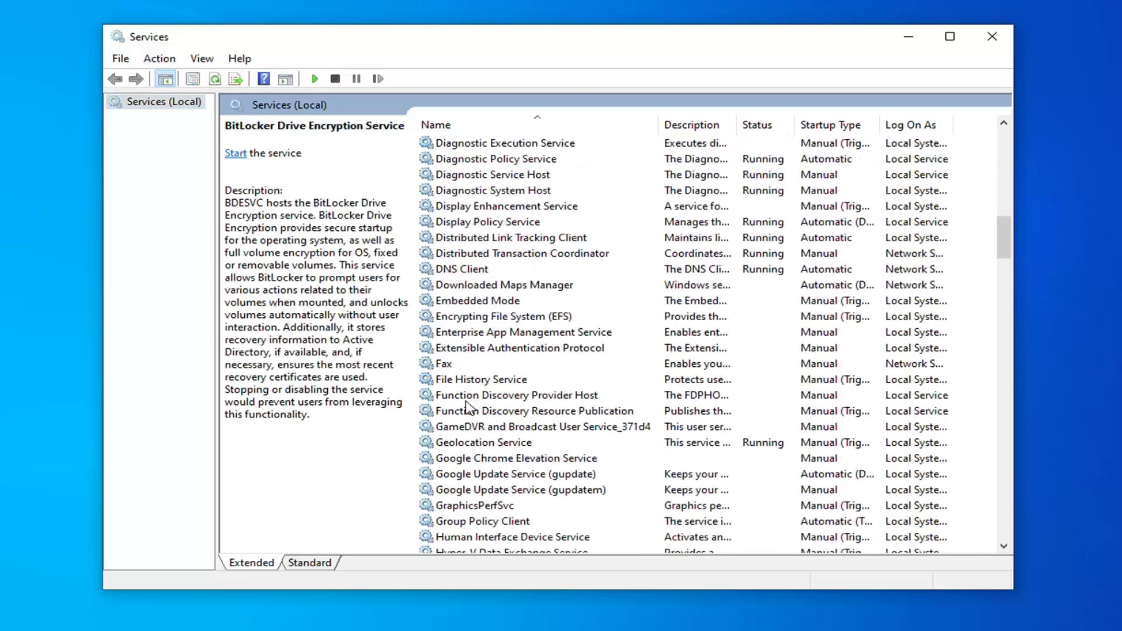
left_click(467, 400)
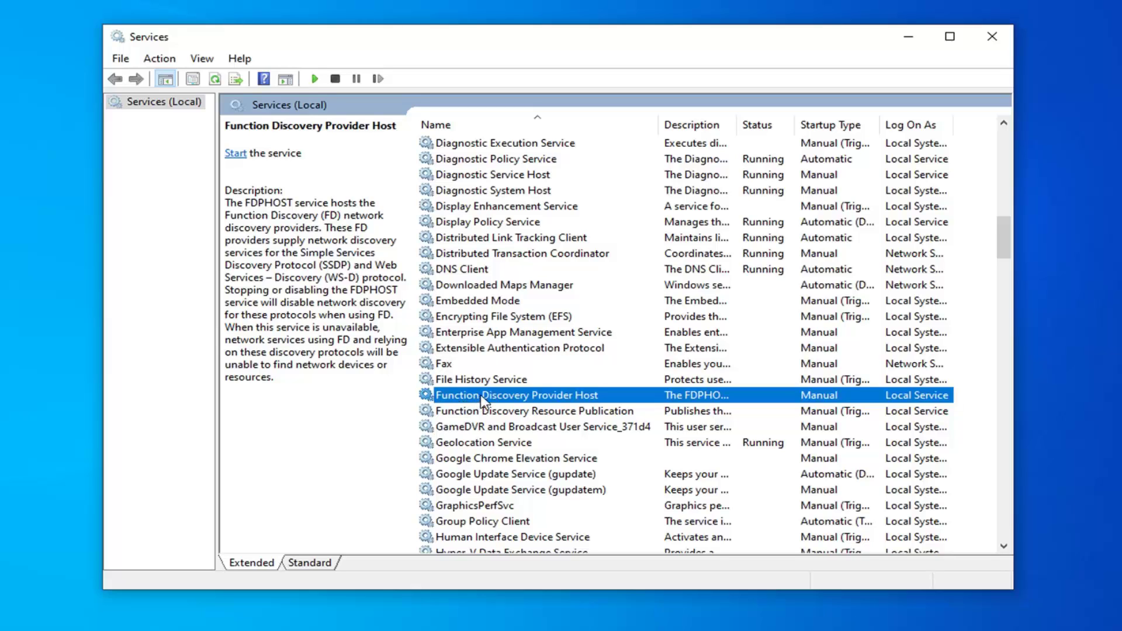
double_click(482, 401)
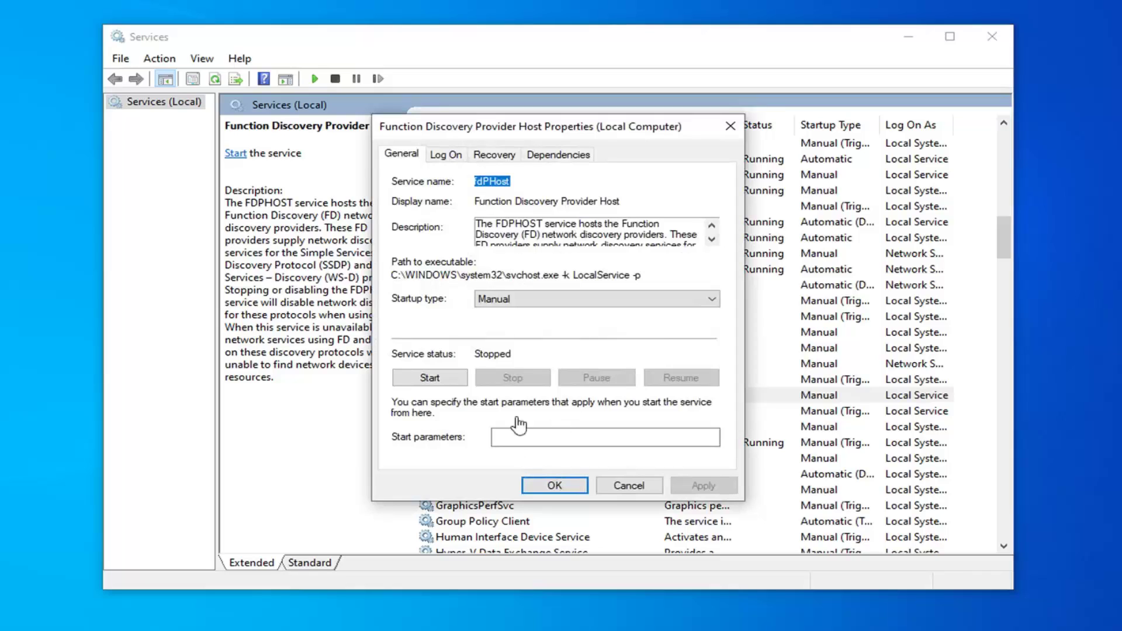
left_click(518, 301)
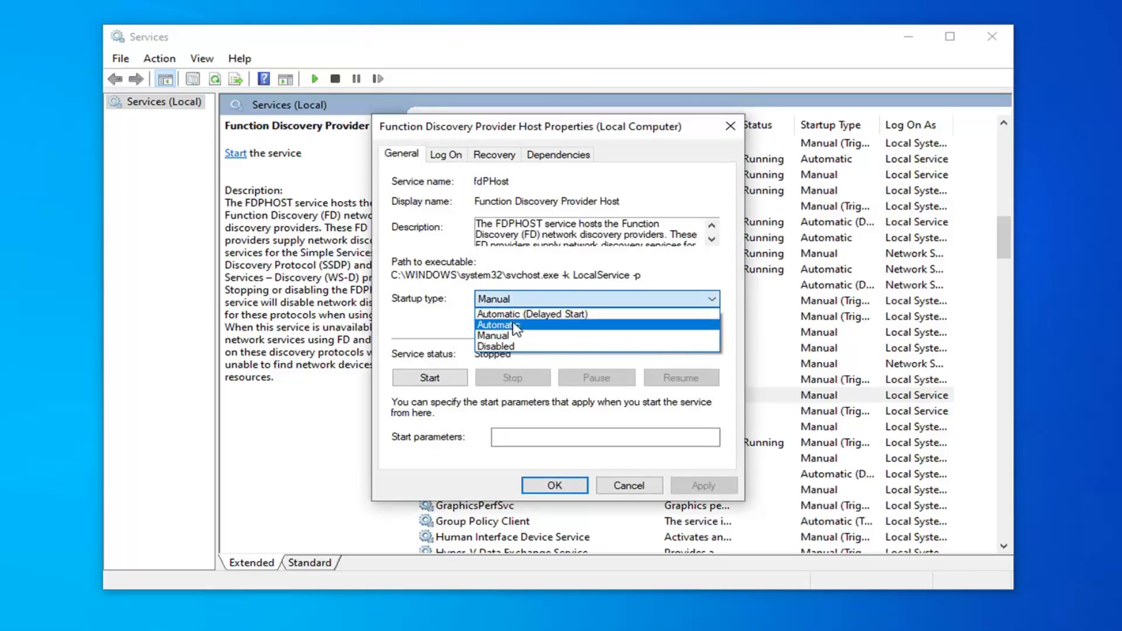
left_click(513, 324)
left_click(703, 486)
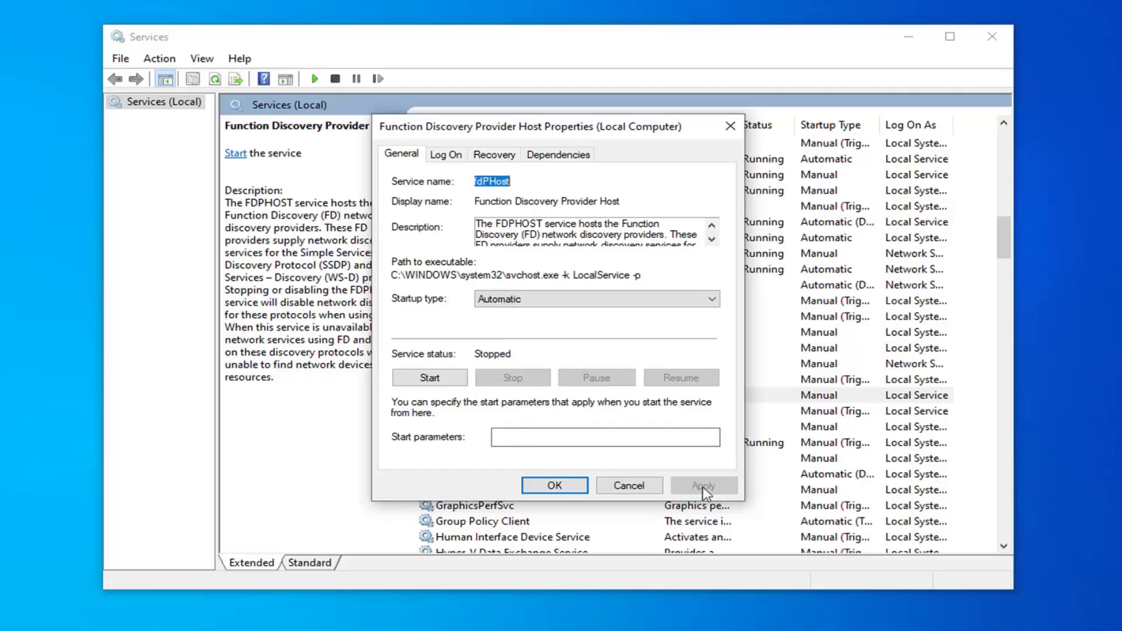
left_click(555, 486)
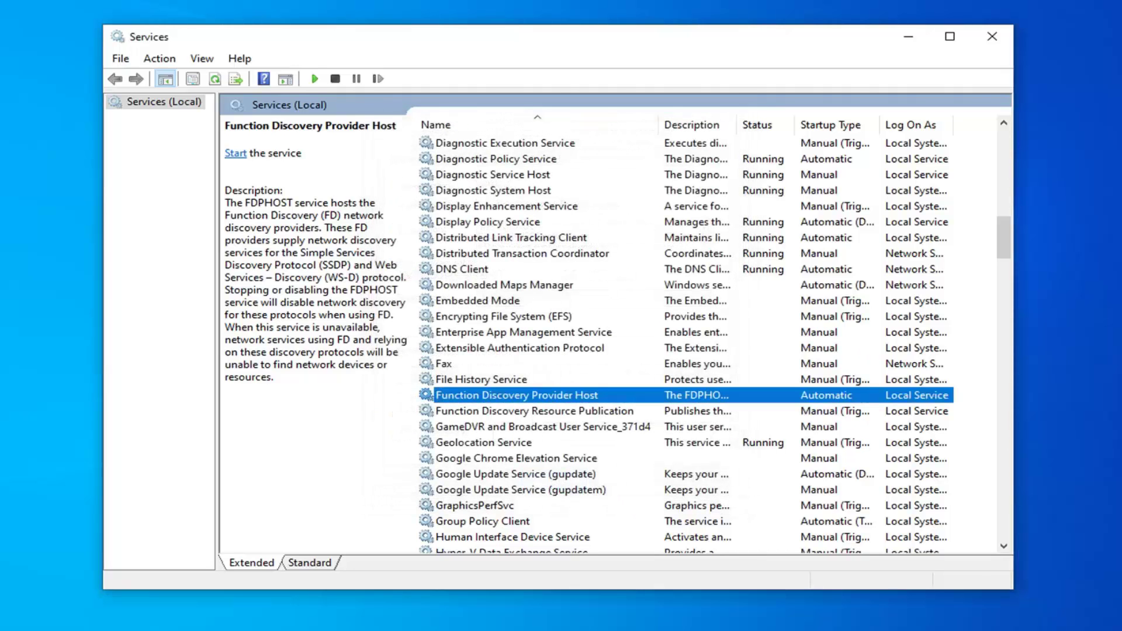
left_click(236, 154)
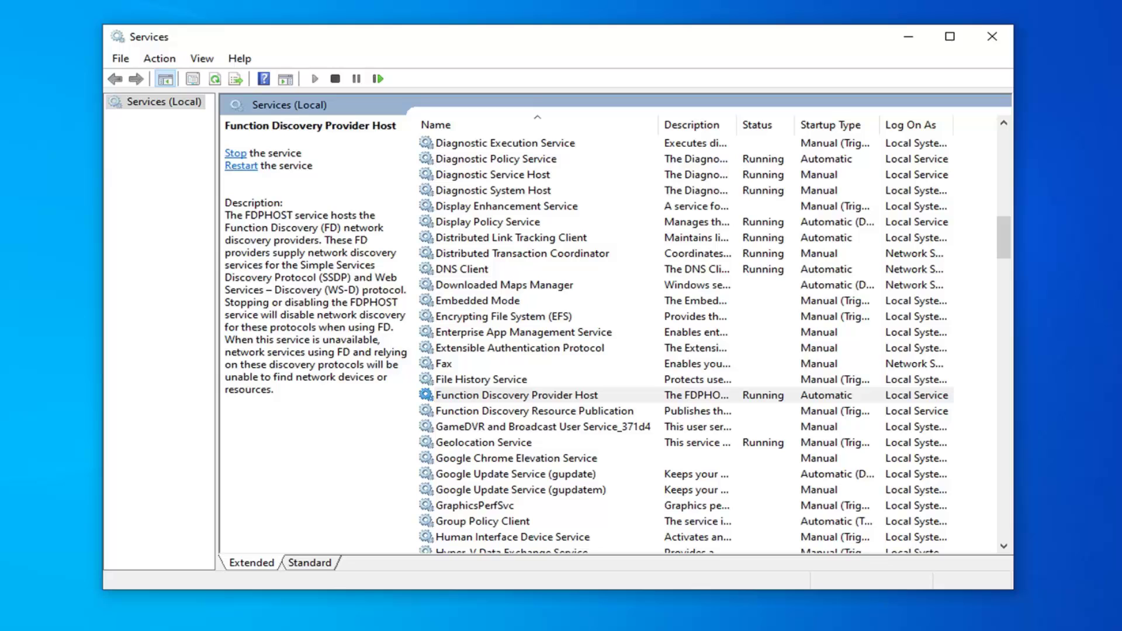
Change Function Discovery Resource Publication's startup type to Automatic and apply it
left_click(565, 413)
double_click(571, 413)
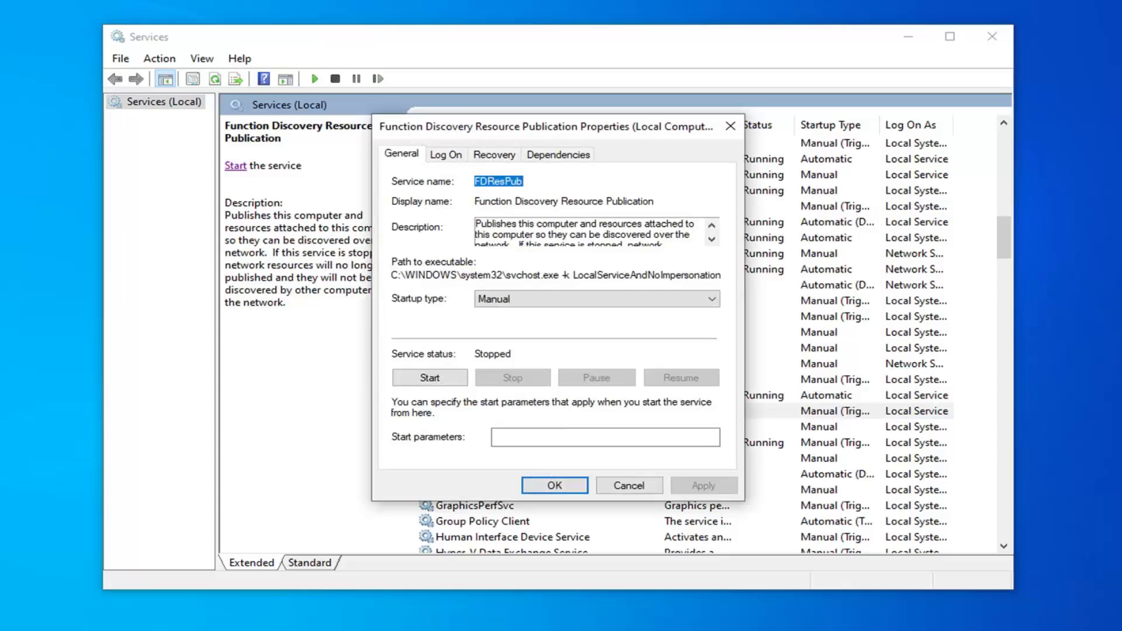
left_click(510, 301)
left_click(514, 326)
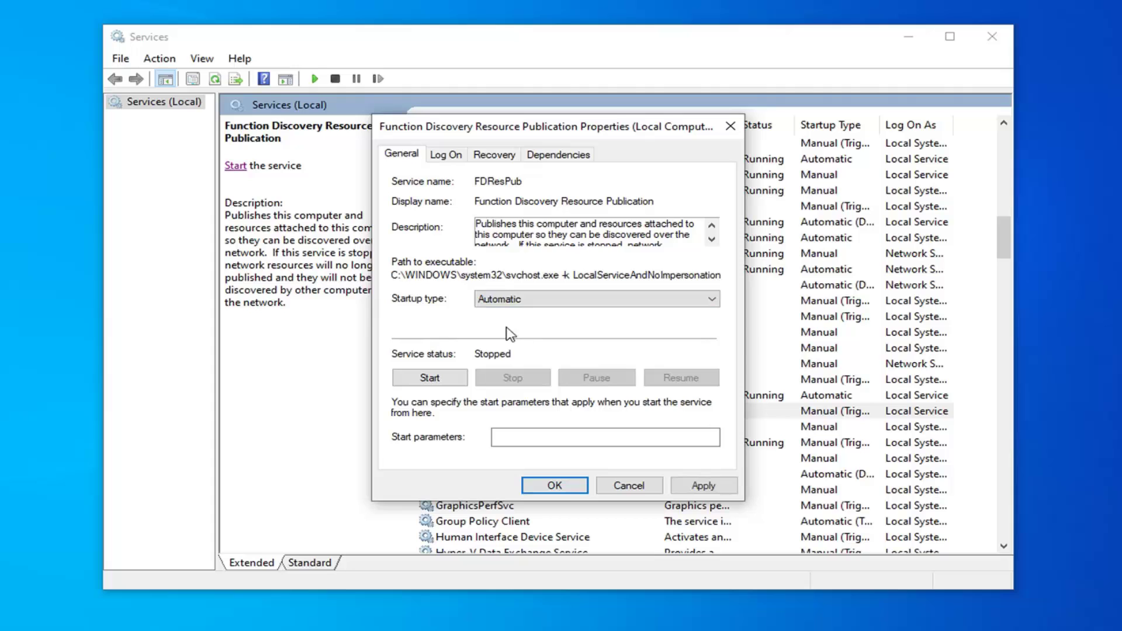
left_click(703, 486)
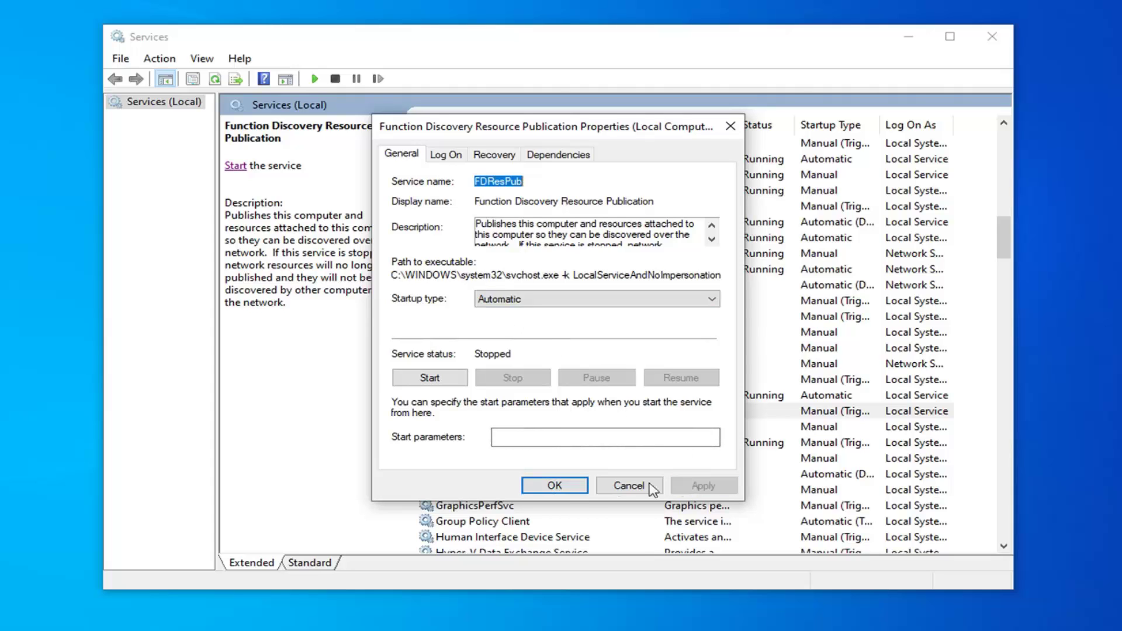
left_click(561, 487)
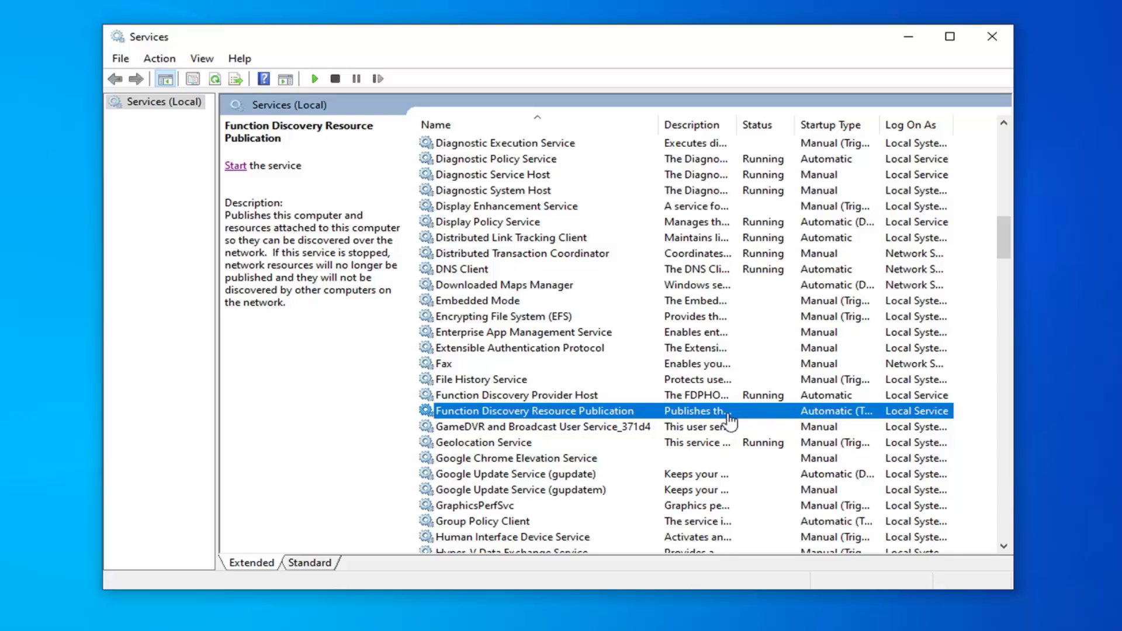
Give UPnP Device Host Automatic startup and start the service running
scroll(539, 350, "down", 3)
scroll(538, 351, "down", 18)
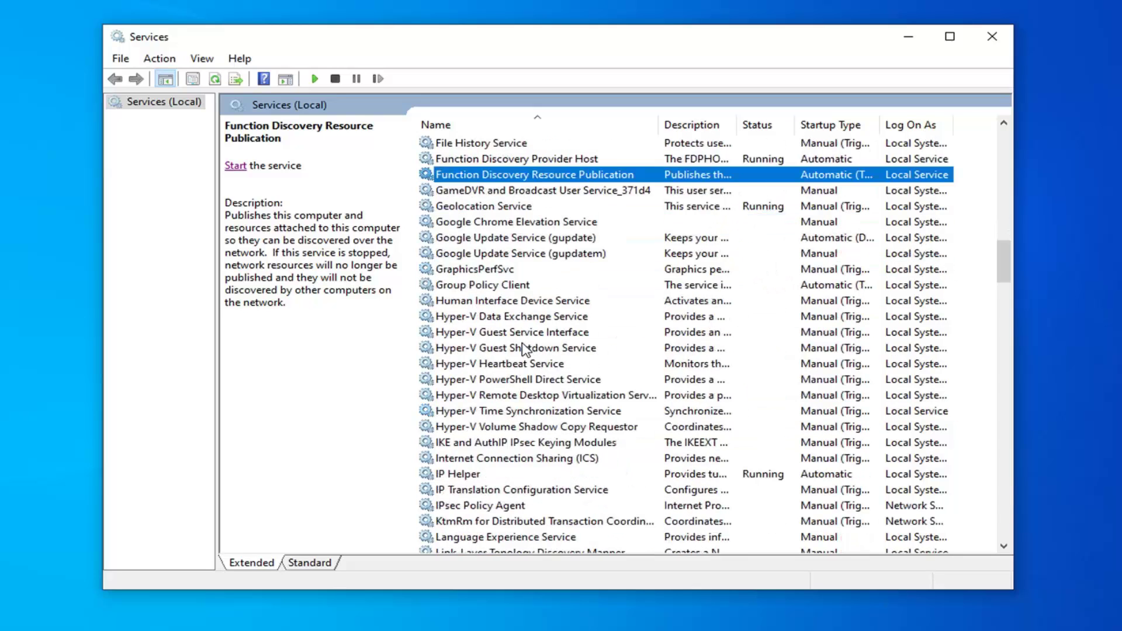
scroll(446, 400, "down", 18)
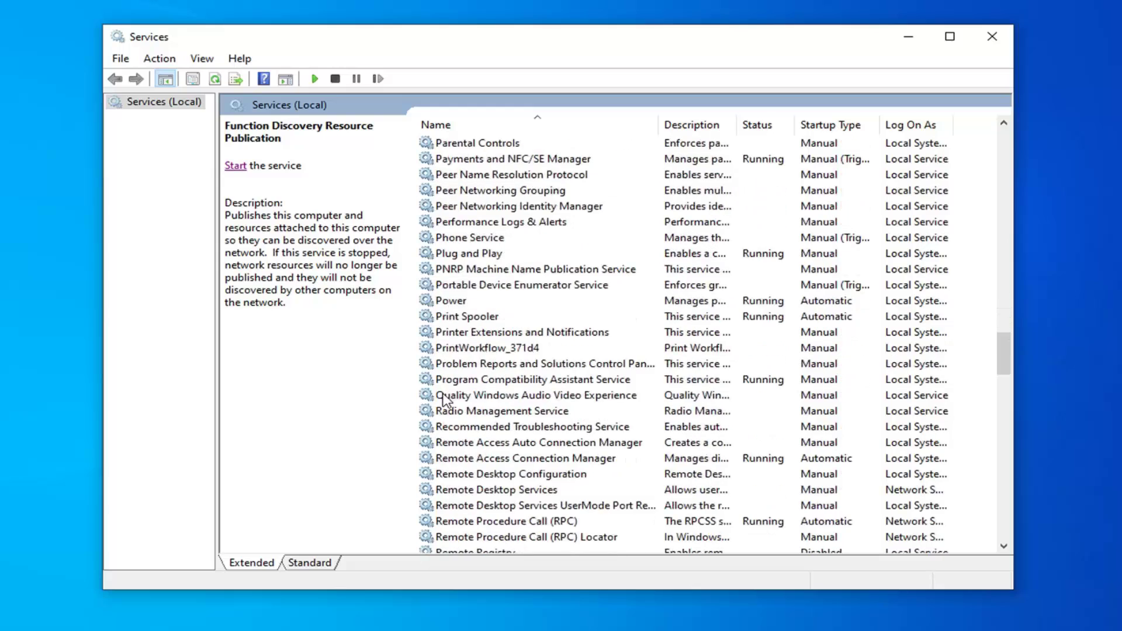
scroll(451, 395, "down", 4)
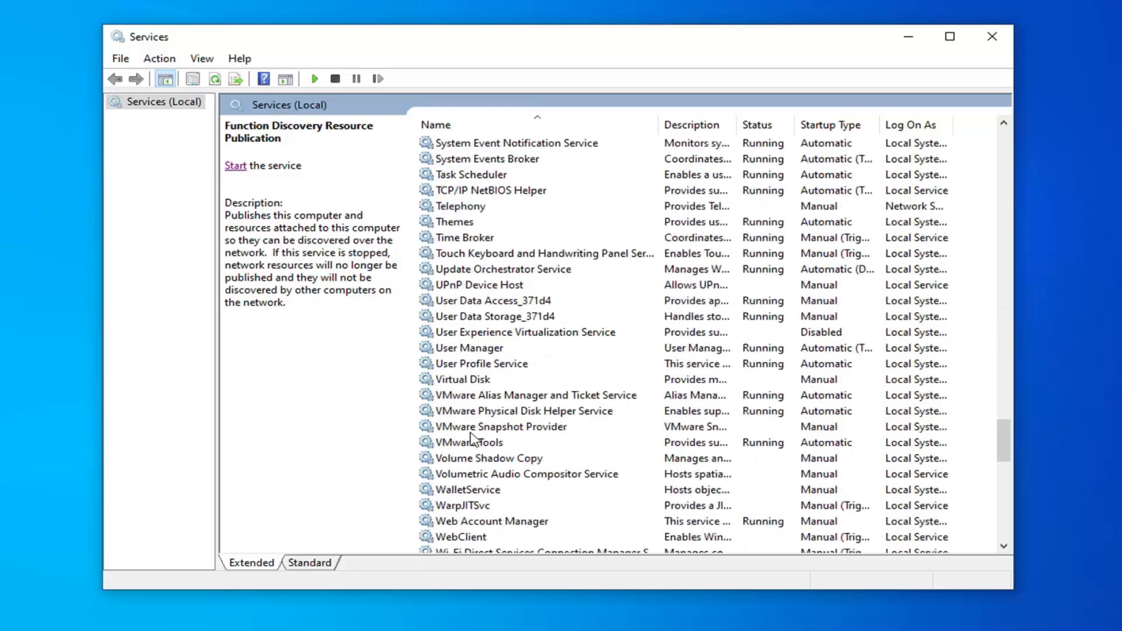
left_click(473, 286)
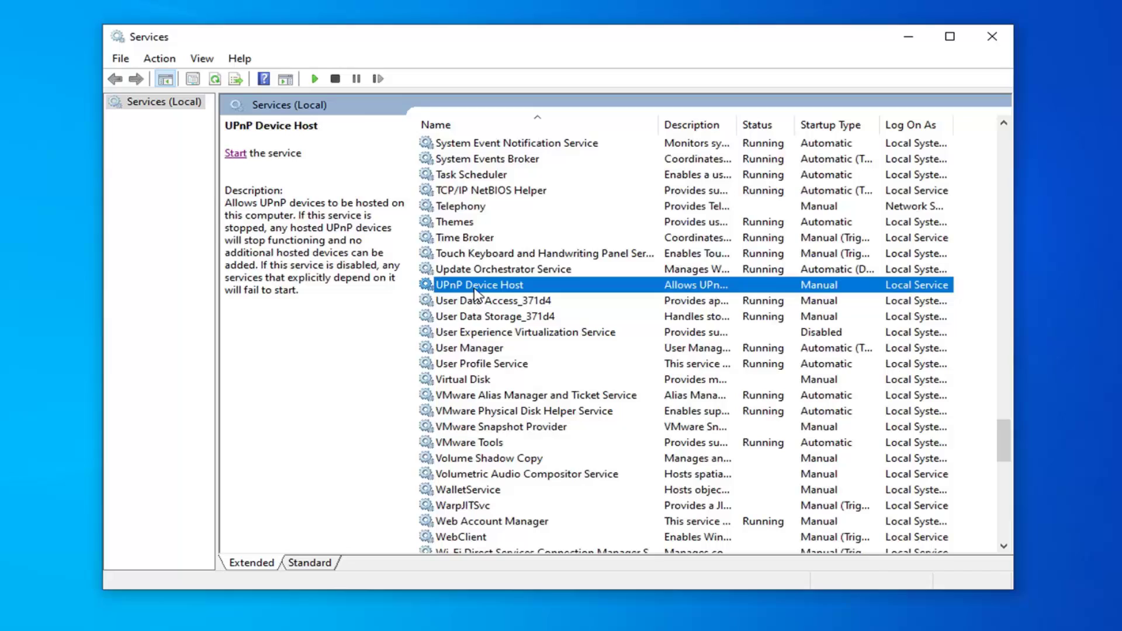
double_click(474, 288)
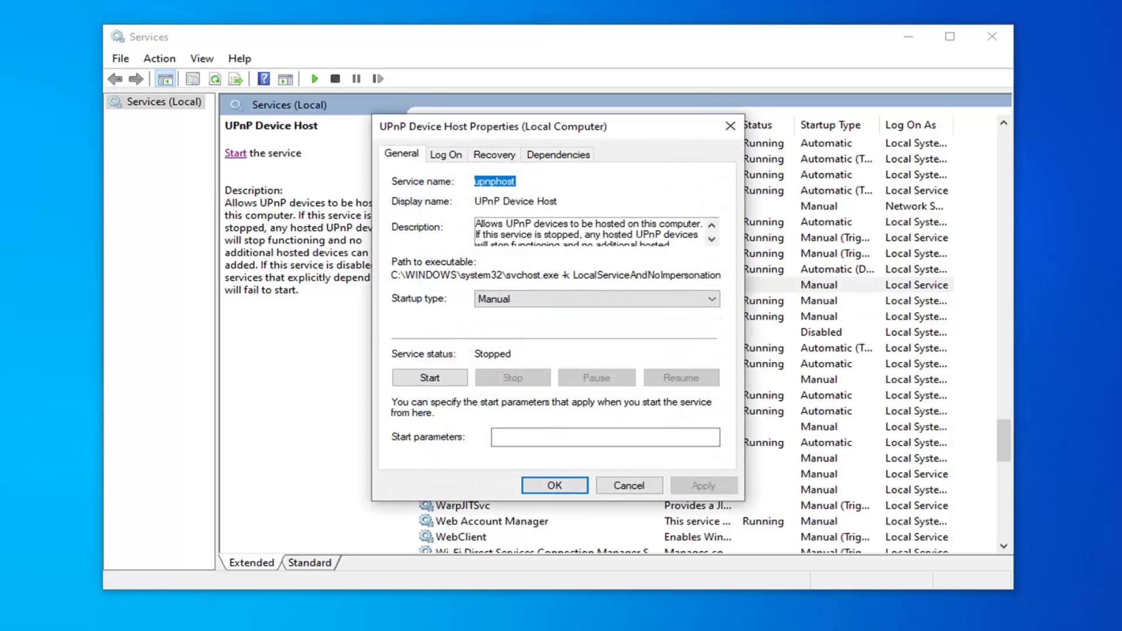
left_click(528, 301)
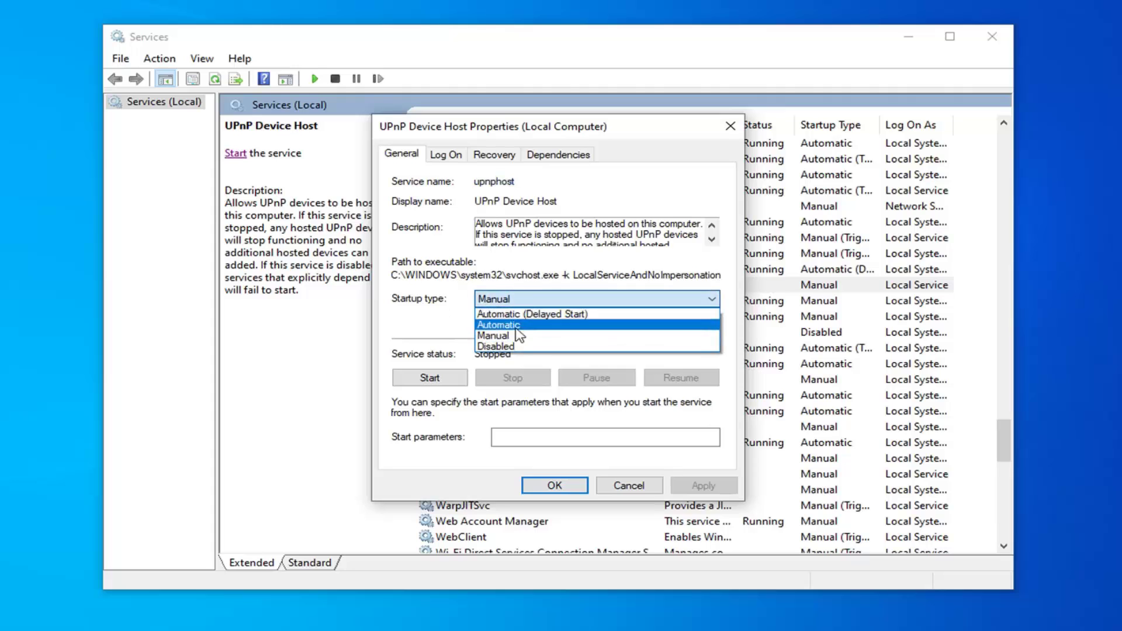
left_click(515, 328)
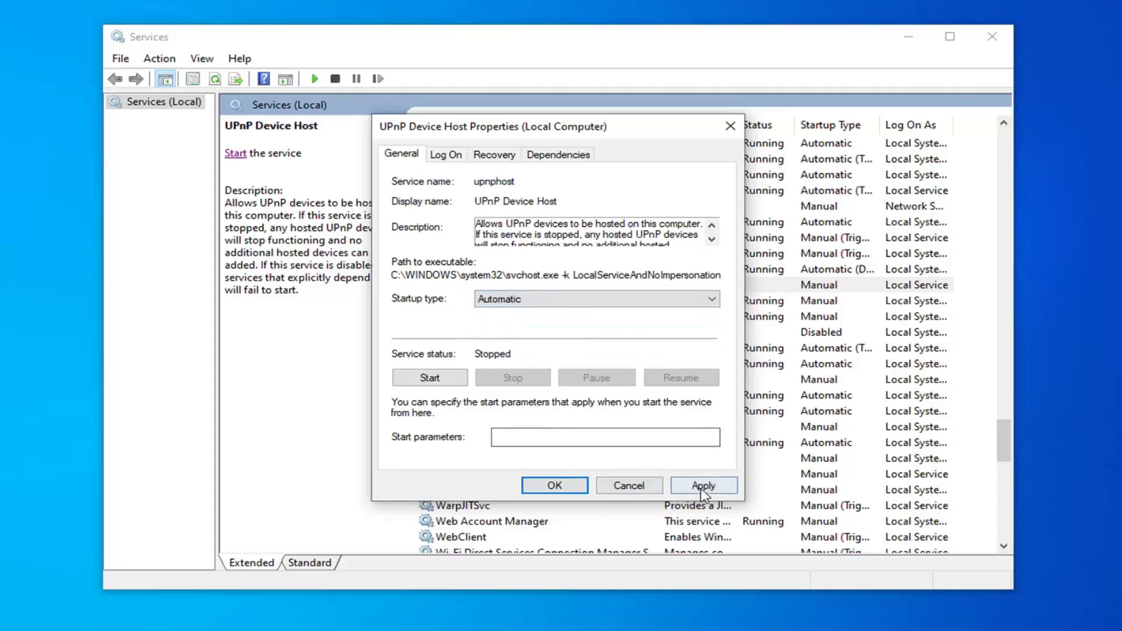
left_click(696, 485)
left_click(554, 486)
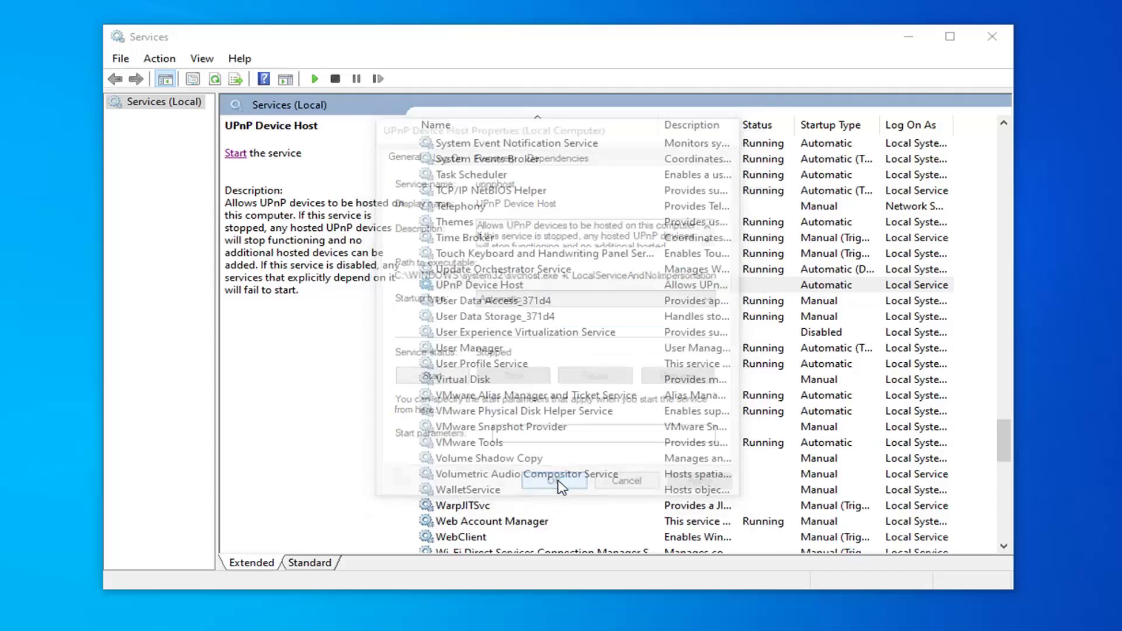
left_click(237, 154)
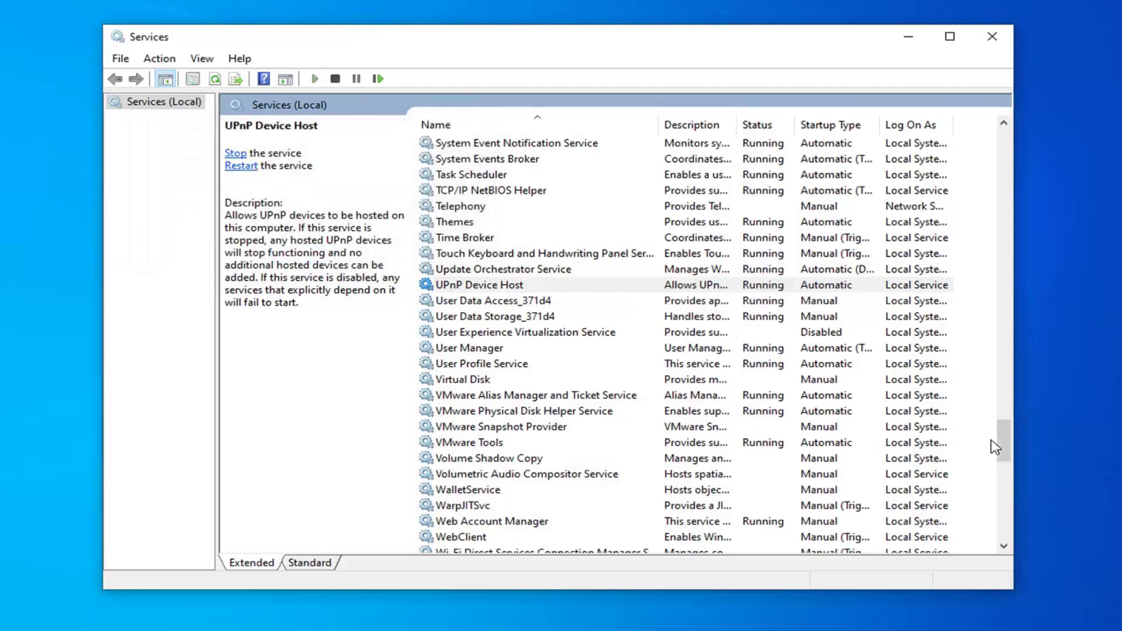
Start the Function Discovery Resource Publication service so it shows Running
left_click_drag(1001, 445, 995, 231)
scroll(529, 411, "down", 1)
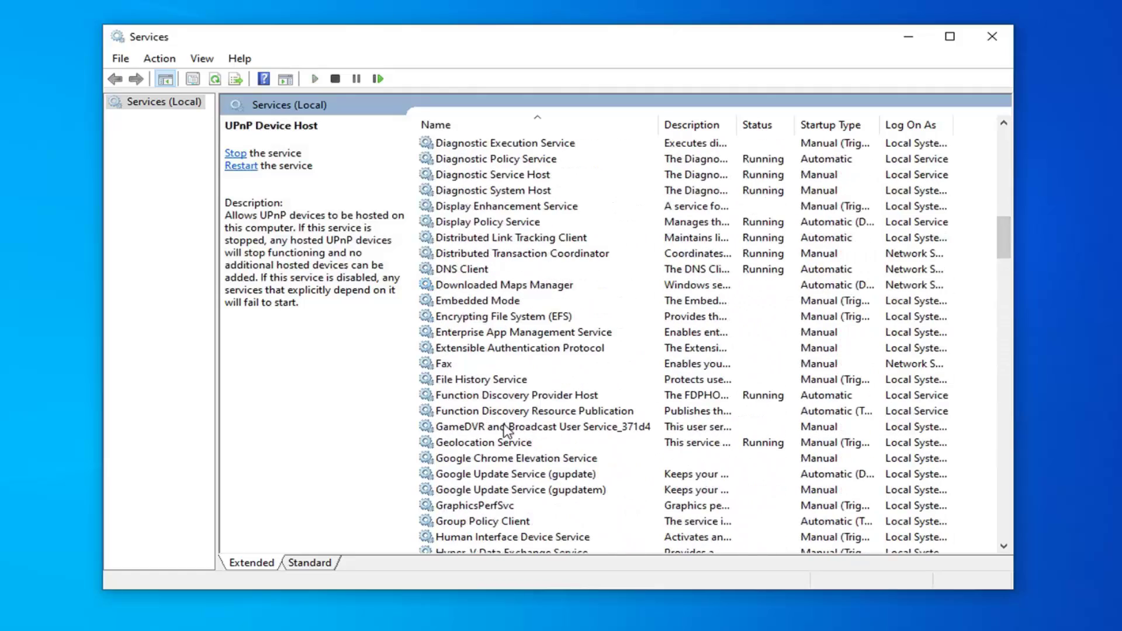
left_click(522, 412)
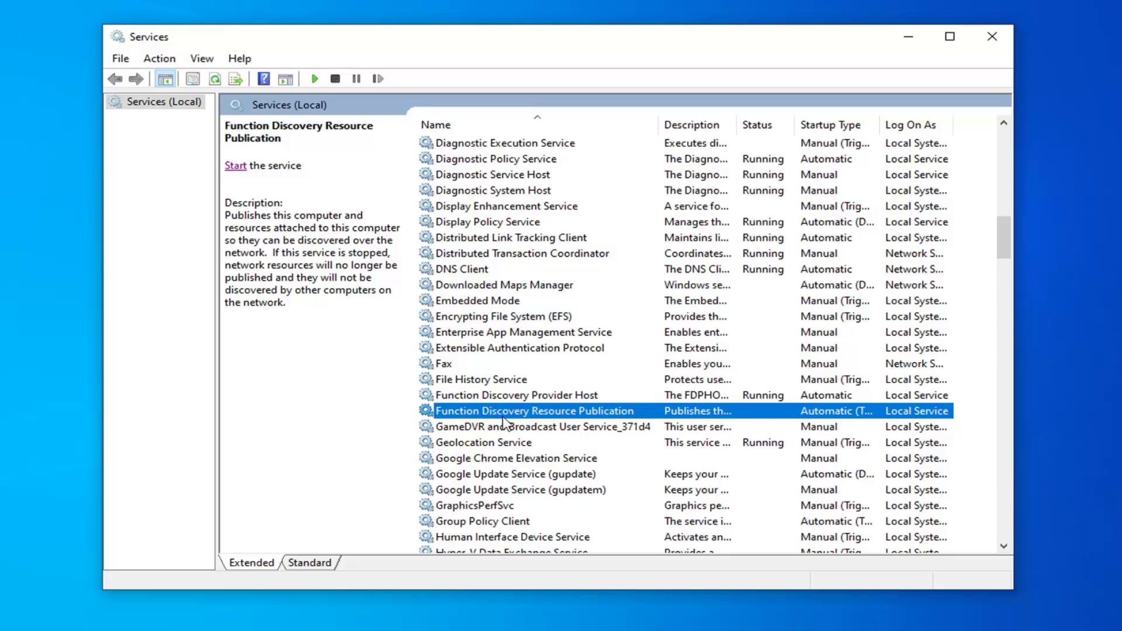
left_click(236, 166)
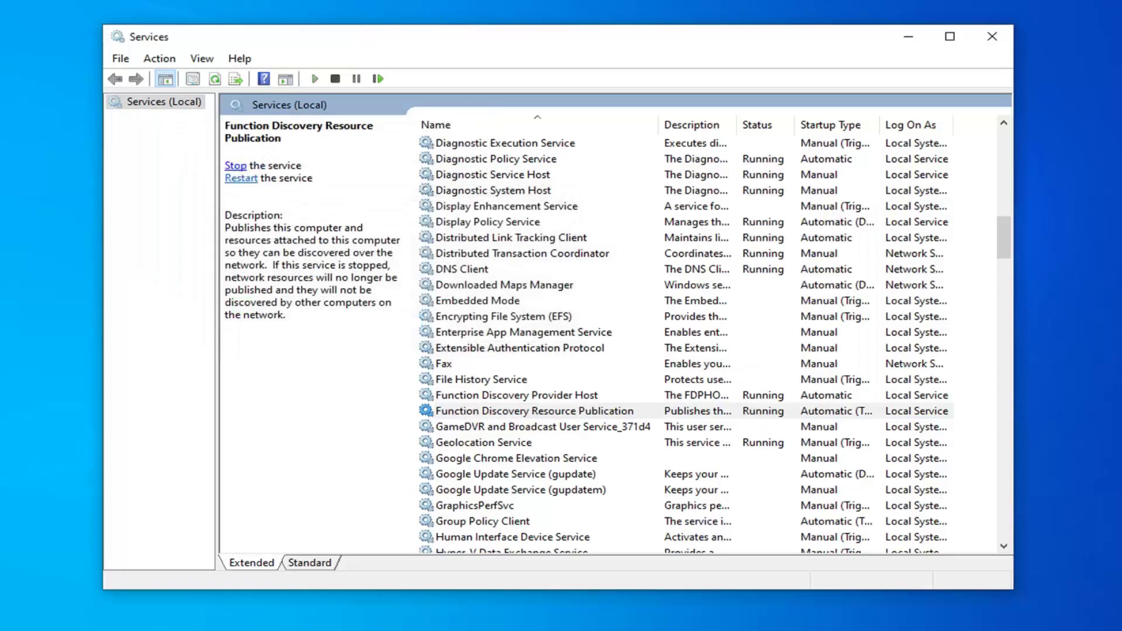
scroll(566, 347, "down", 9)
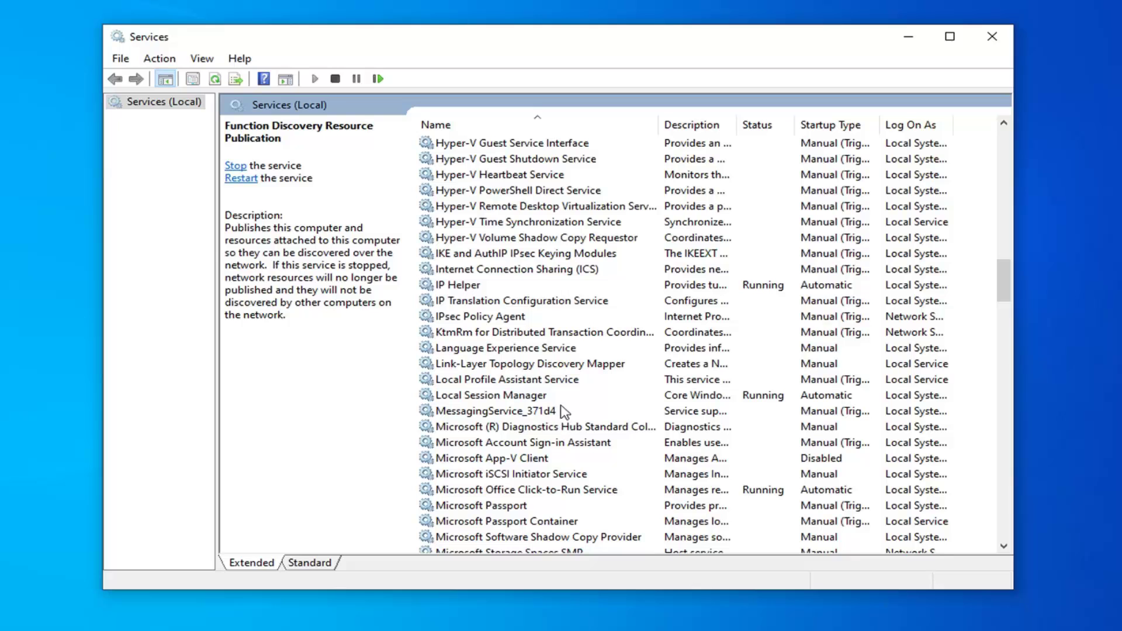
Change SSDP Discovery's startup type to Automatic and apply it
scroll(564, 418, "down", 5)
scroll(565, 427, "down", 16)
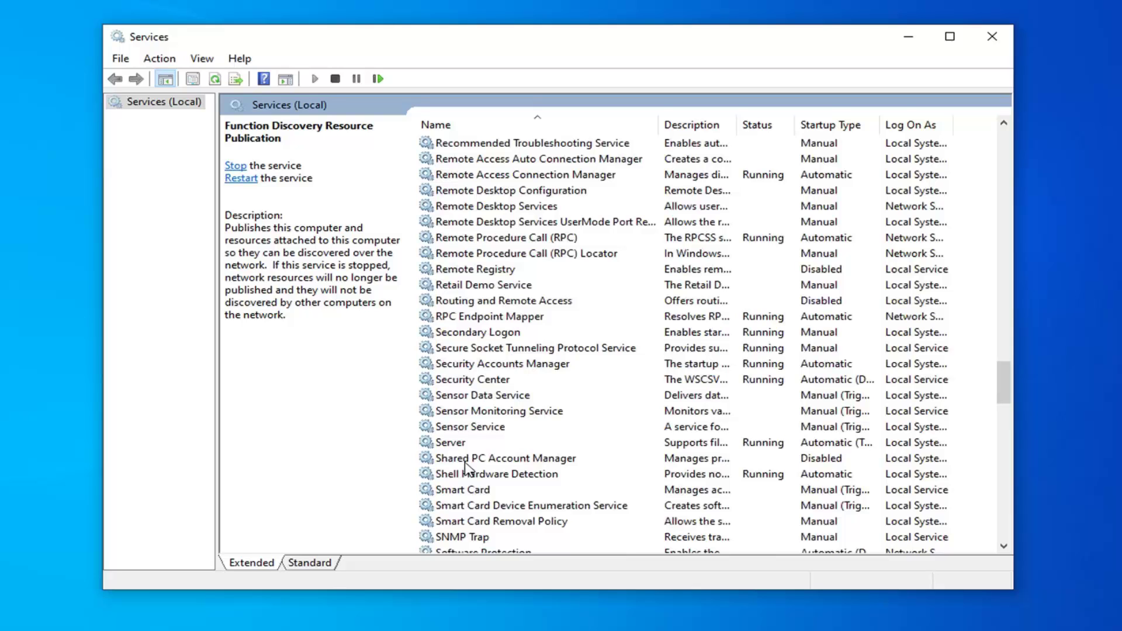
scroll(466, 468, "down", 3)
left_click(468, 459)
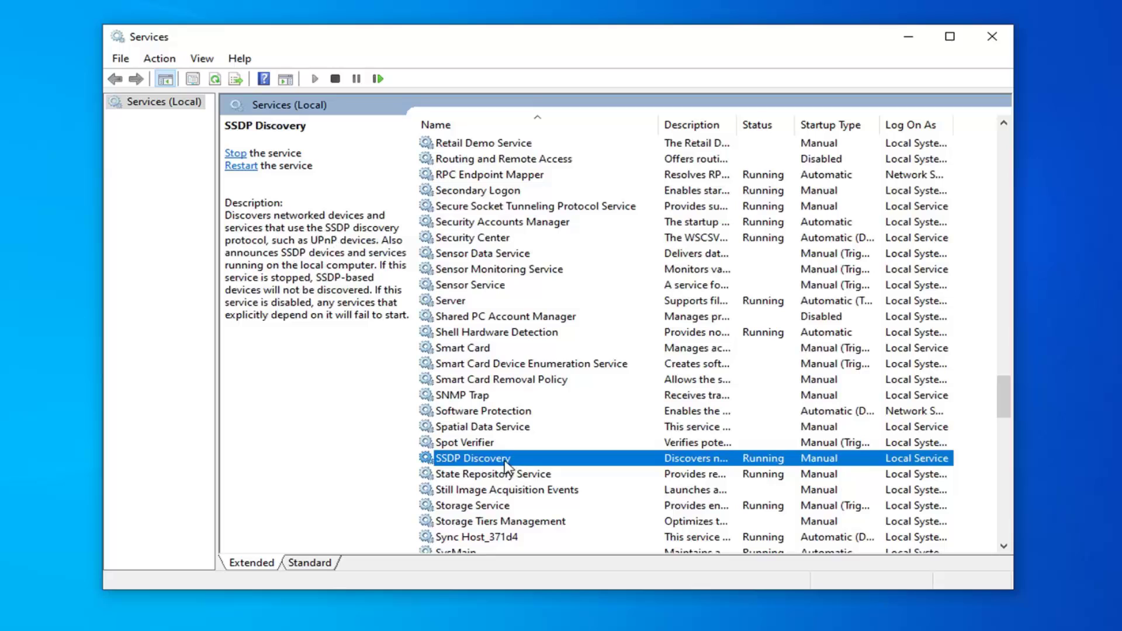
double_click(503, 460)
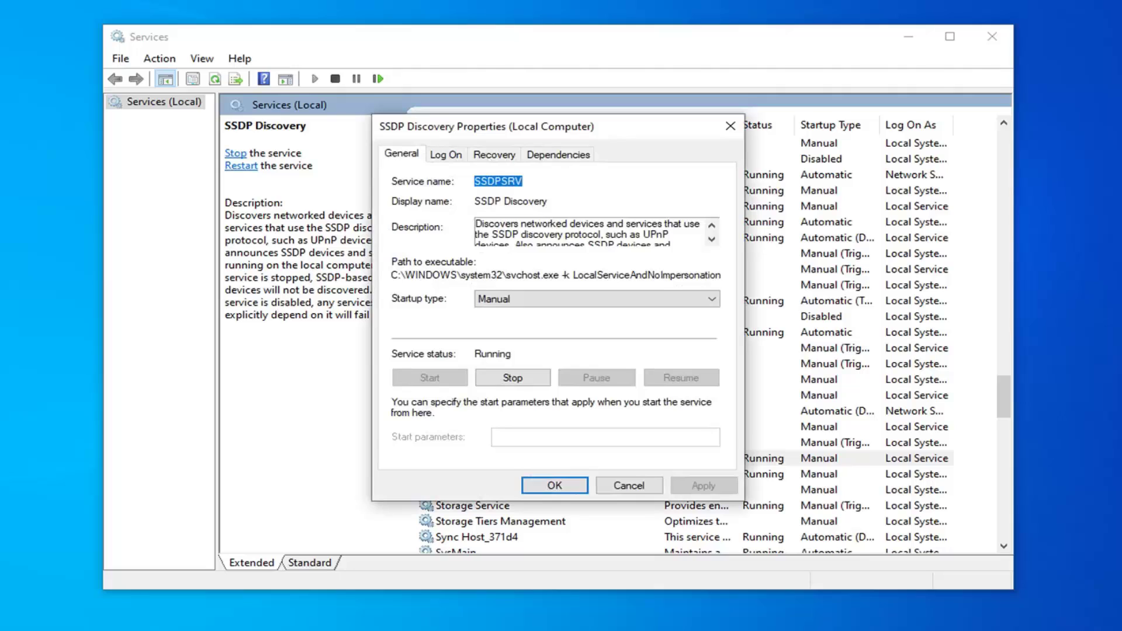
left_click(532, 300)
left_click(502, 325)
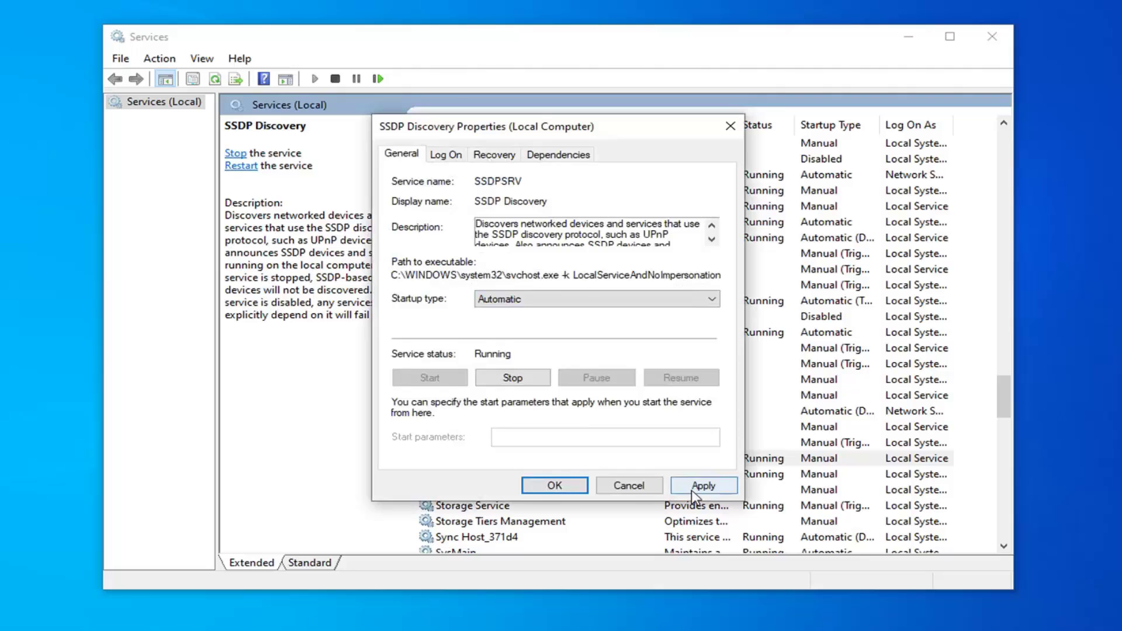
left_click(699, 486)
left_click(581, 488)
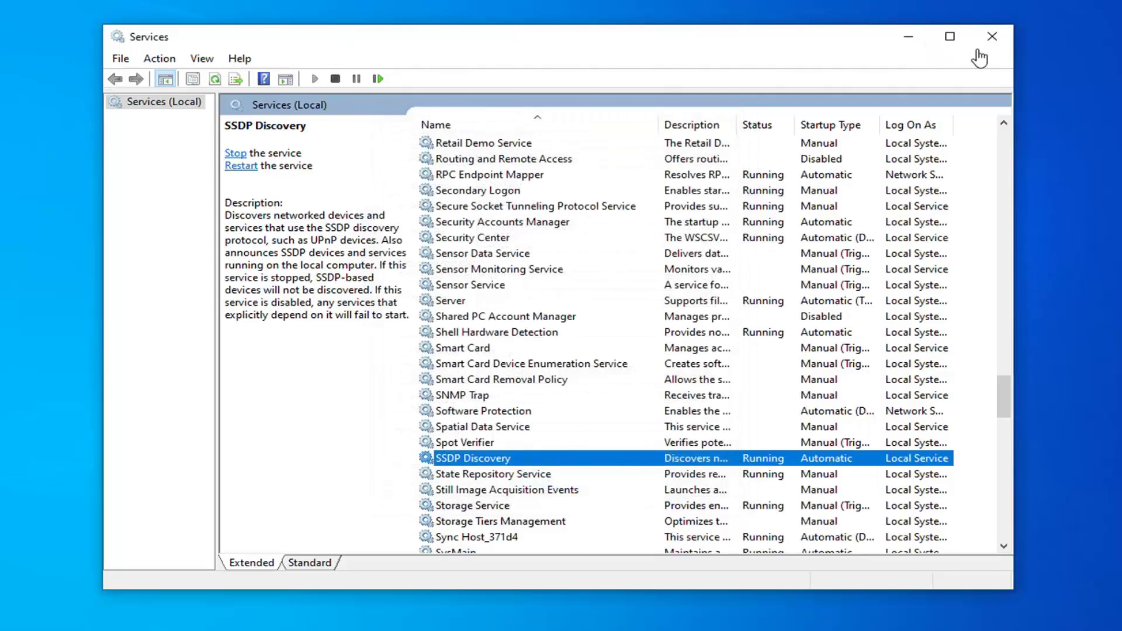
Close Services and open Control Panel through a Start search for 'control panel'
left_click(992, 36)
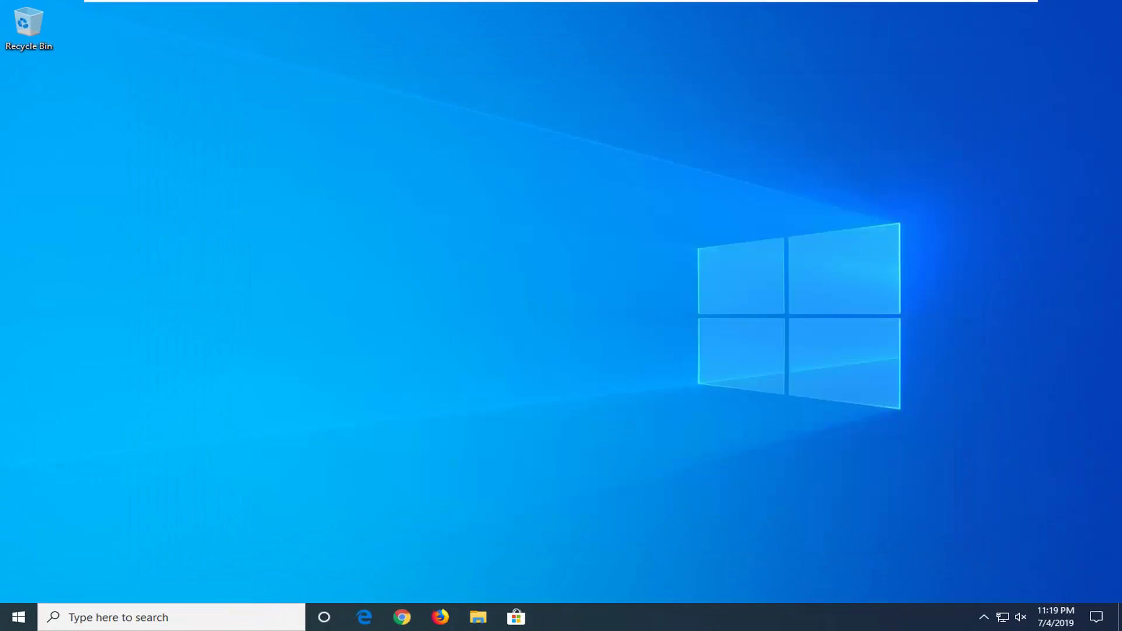
left_click(18, 618)
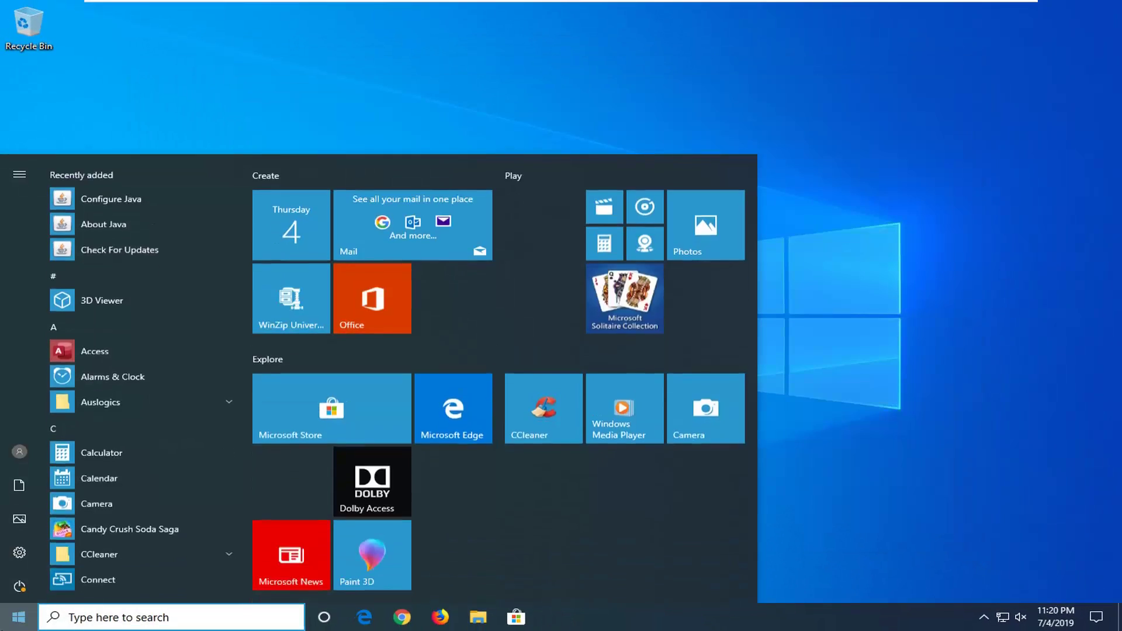
type("control panel")
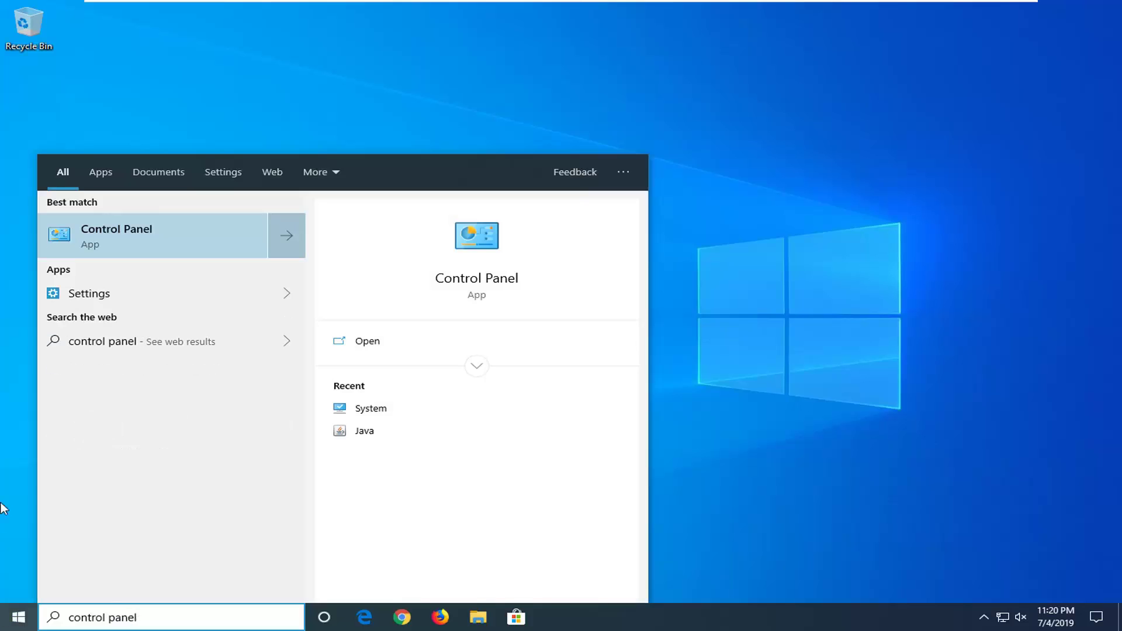
left_click(111, 241)
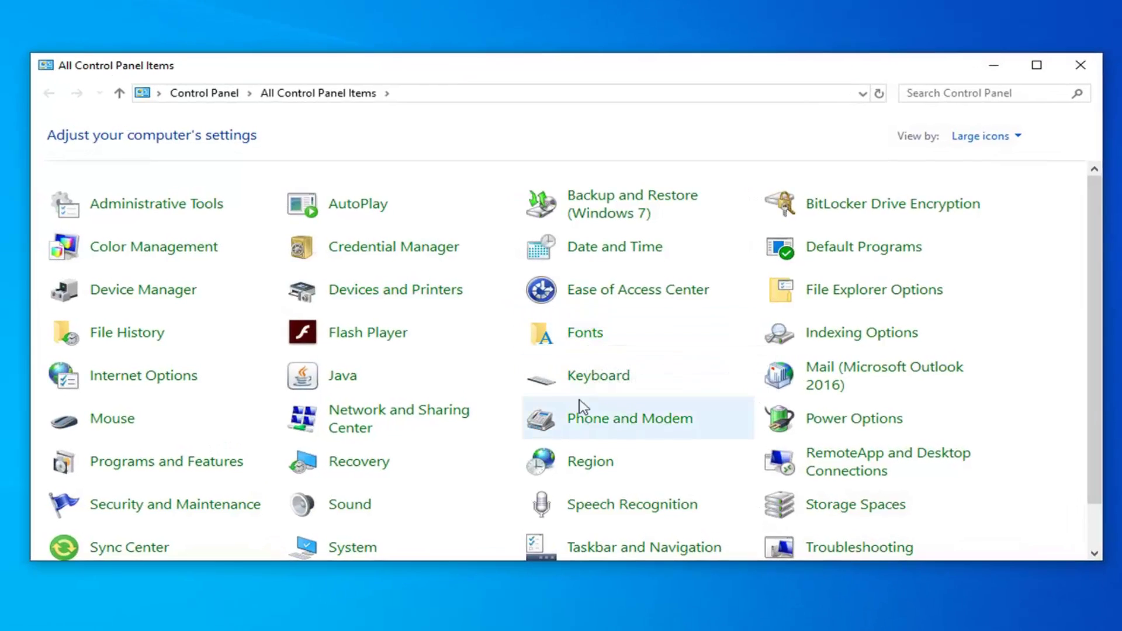
Go through Network and Sharing Center to the Change advanced sharing settings page
left_click(979, 137)
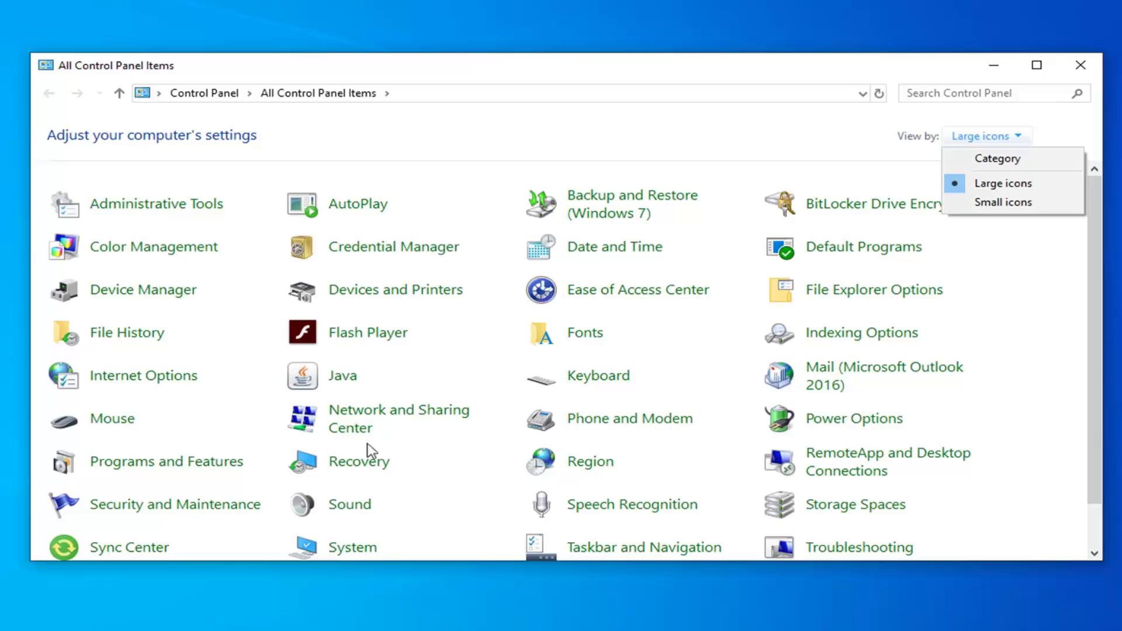
left_click(363, 426)
left_click(387, 426)
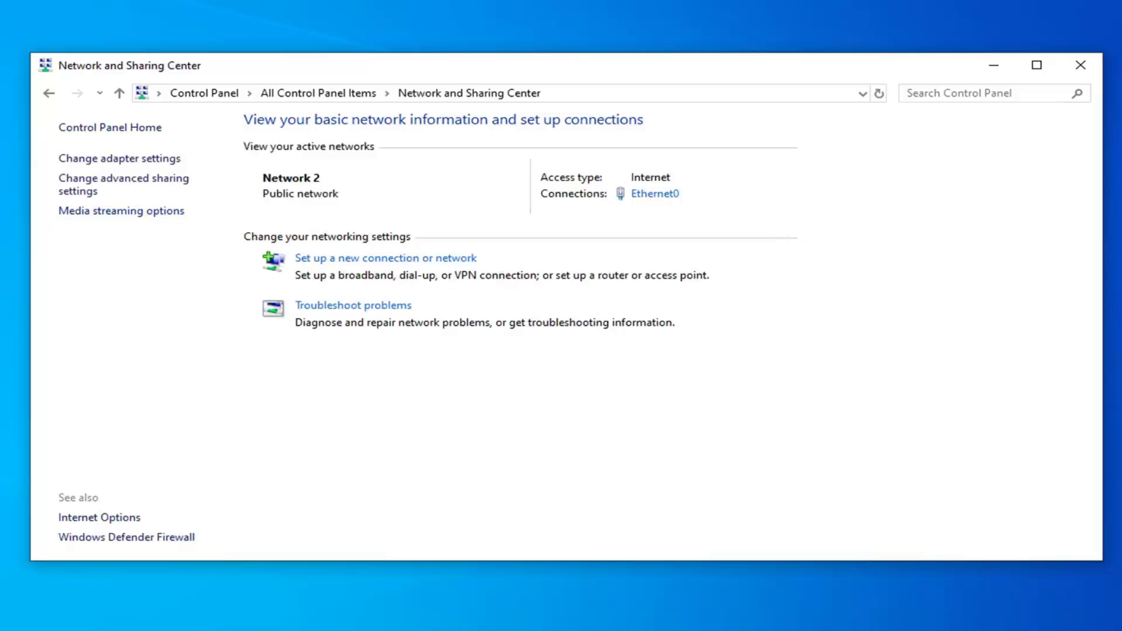
left_click(110, 188)
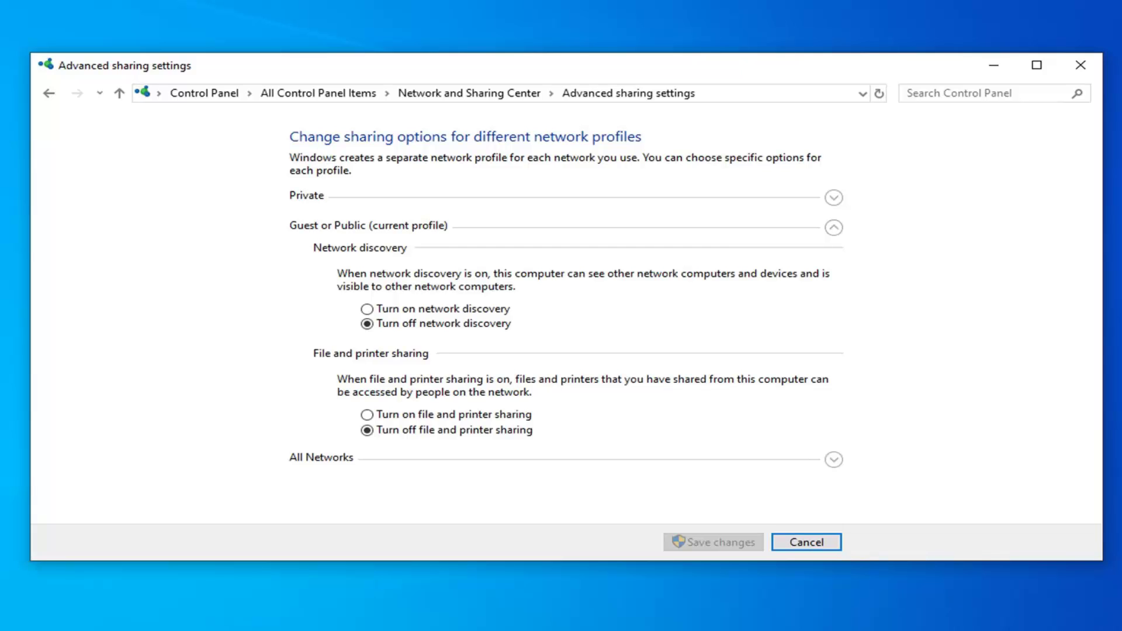
Turn on file and printer sharing for Private and network discovery for Guest or Public
left_click(836, 198)
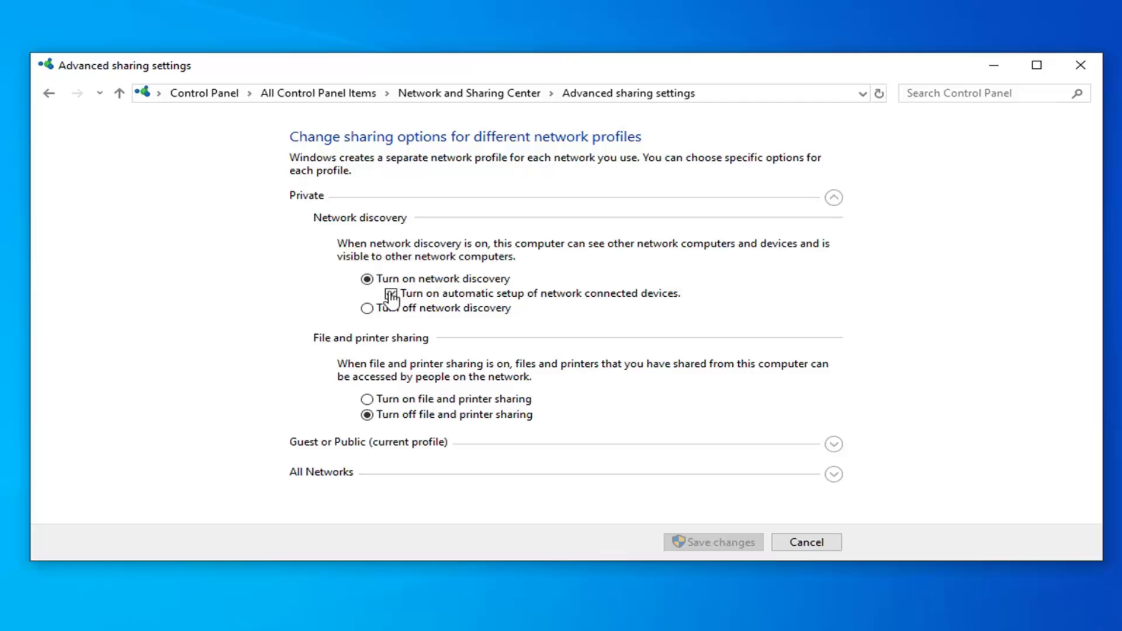
left_click(367, 399)
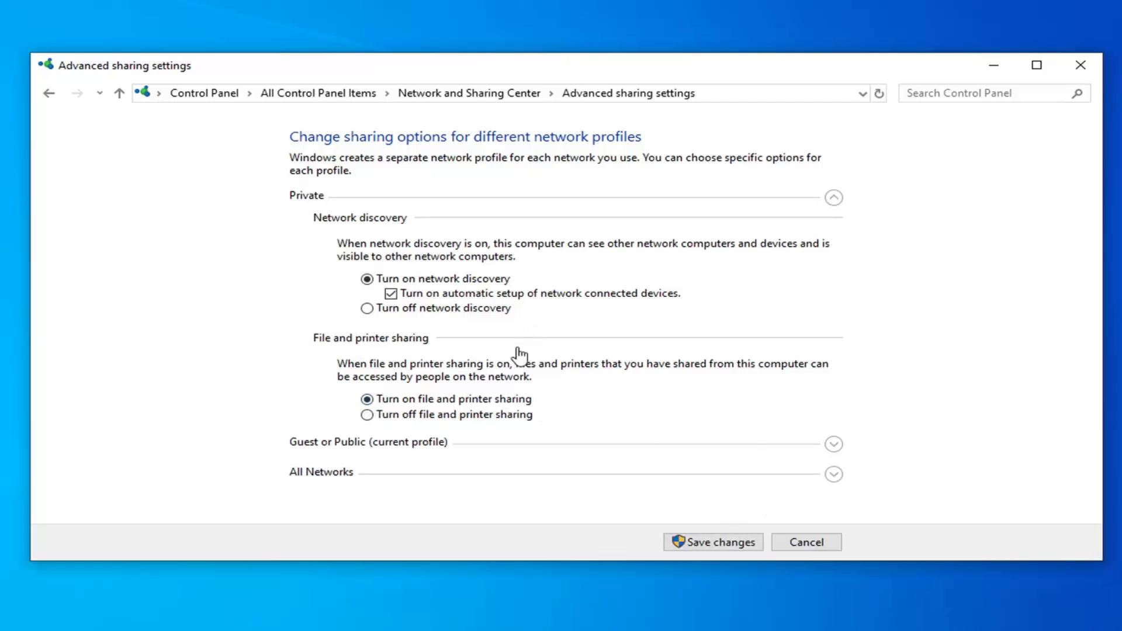
left_click(475, 449)
left_click(415, 309)
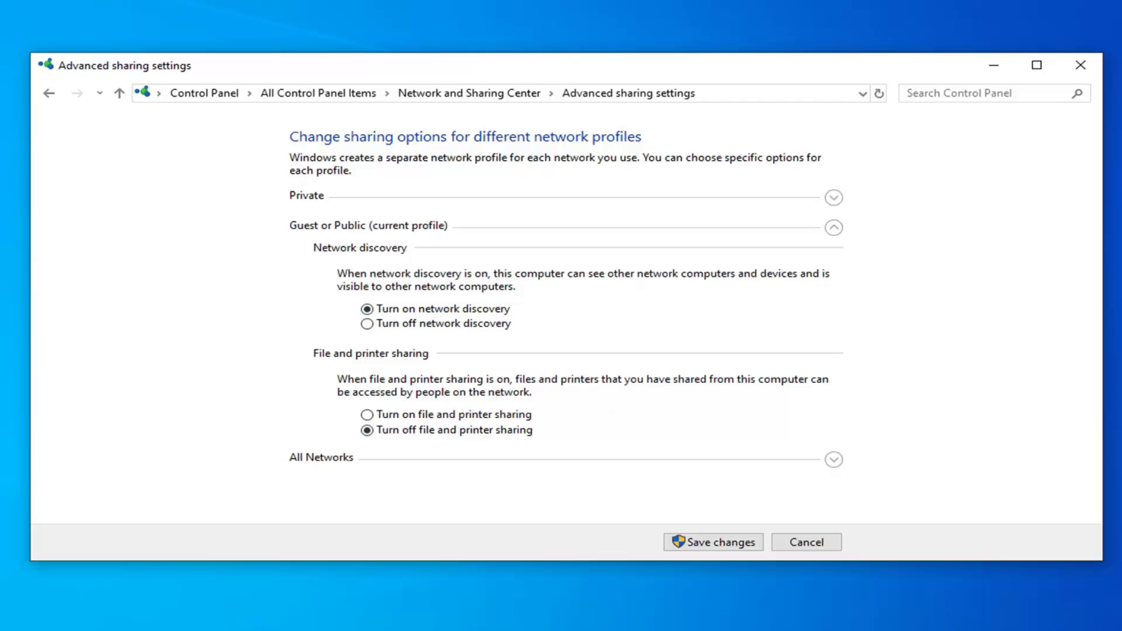
Turn on Guest or Public file and printer sharing, then All Networks Public folder sharing
left_click(387, 416)
left_click(377, 460)
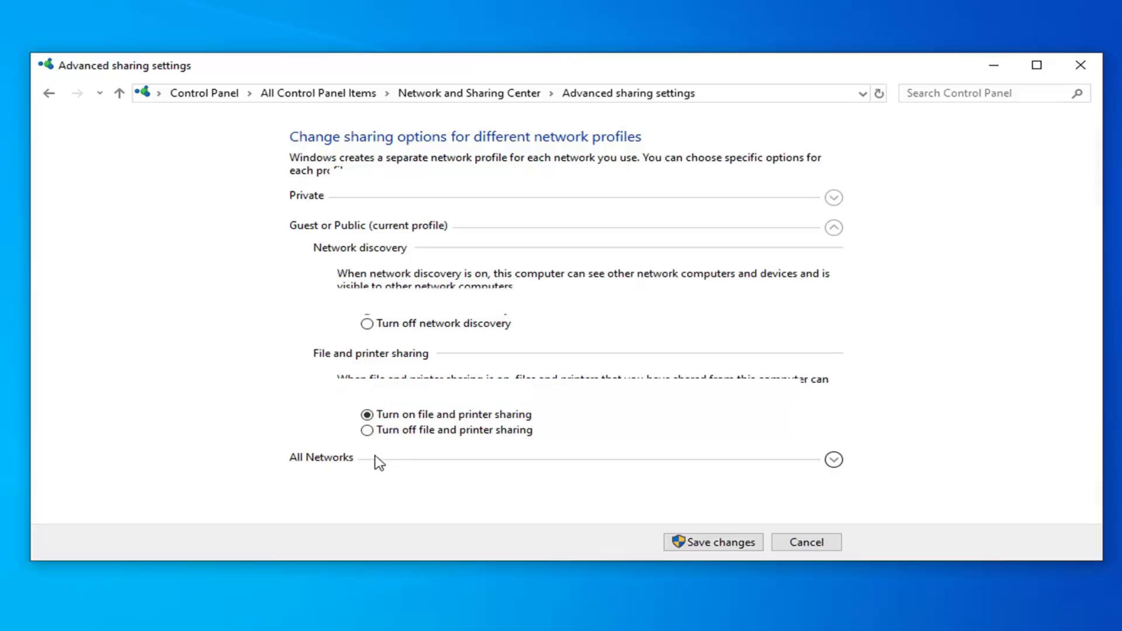
scroll(446, 396, "down", 2)
scroll(446, 395, "up", 3)
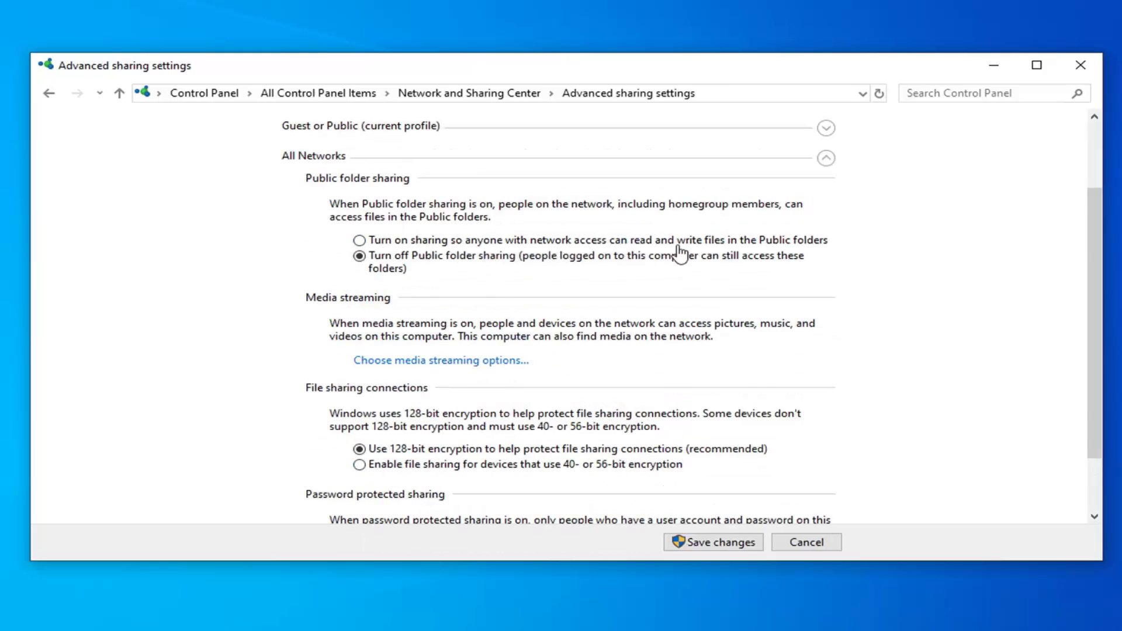
left_click(650, 242)
Select 'Turn off password protected sharing' and save the sharing setting changes
scroll(258, 433, "down", 2)
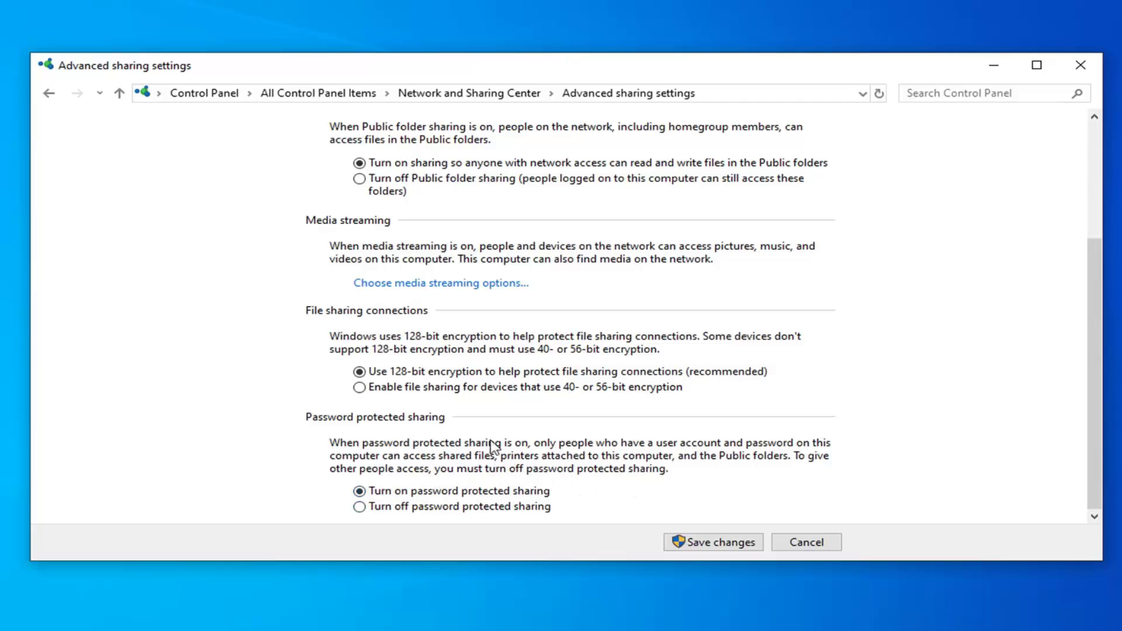
left_click(358, 508)
left_click(691, 542)
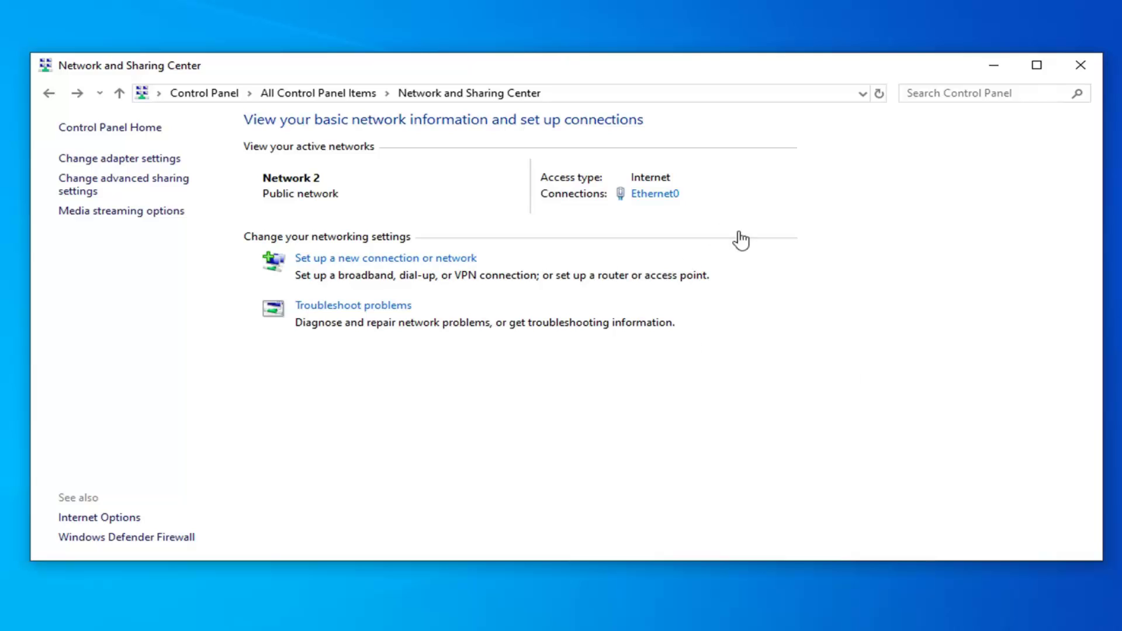
Close the Network and Sharing Center window to reveal the Windows desktop
left_click(1081, 66)
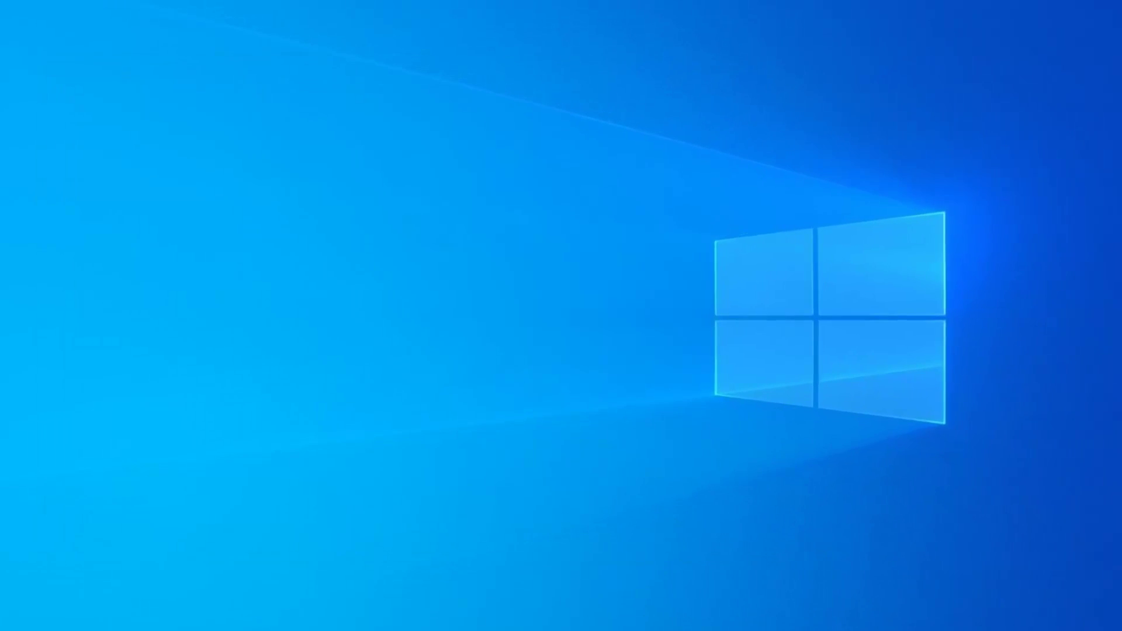